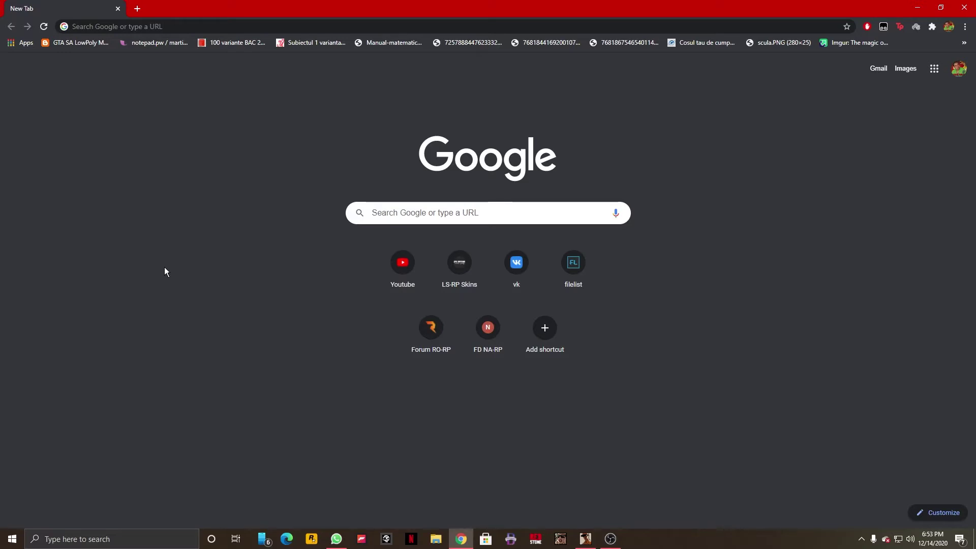
- Google 'nox', open the bignox.com result, then launch NoxPlayer from the desktop
left_click(374, 212)
type("n")
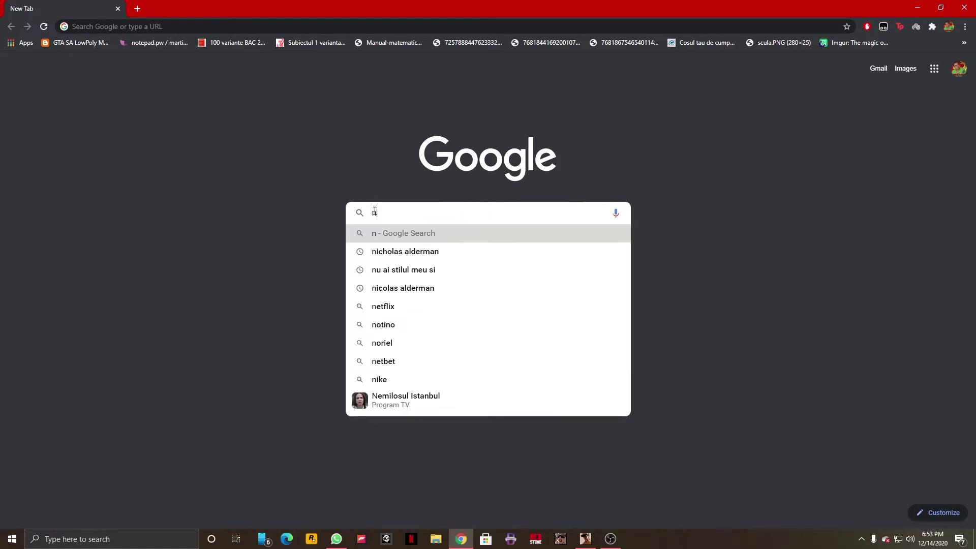
type("ox")
key("Return")
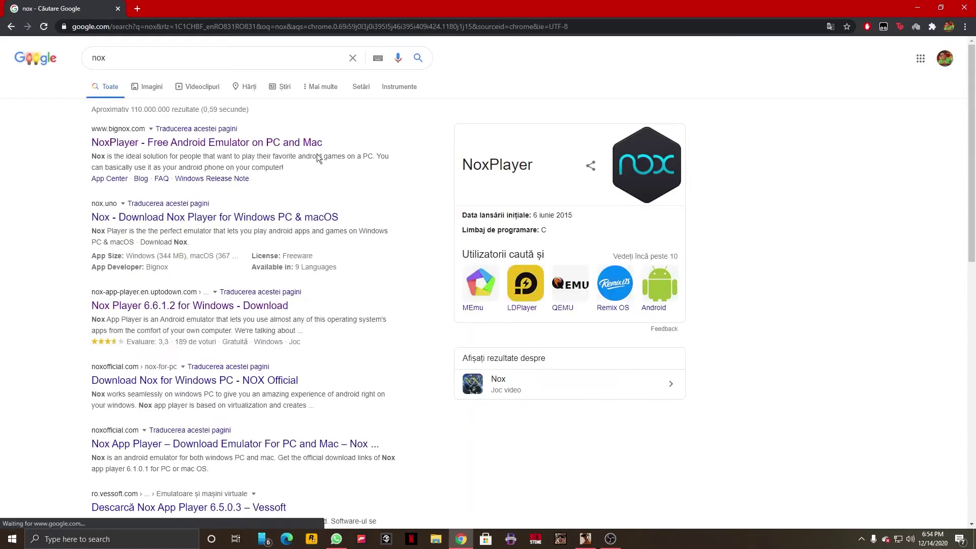
left_click(296, 140)
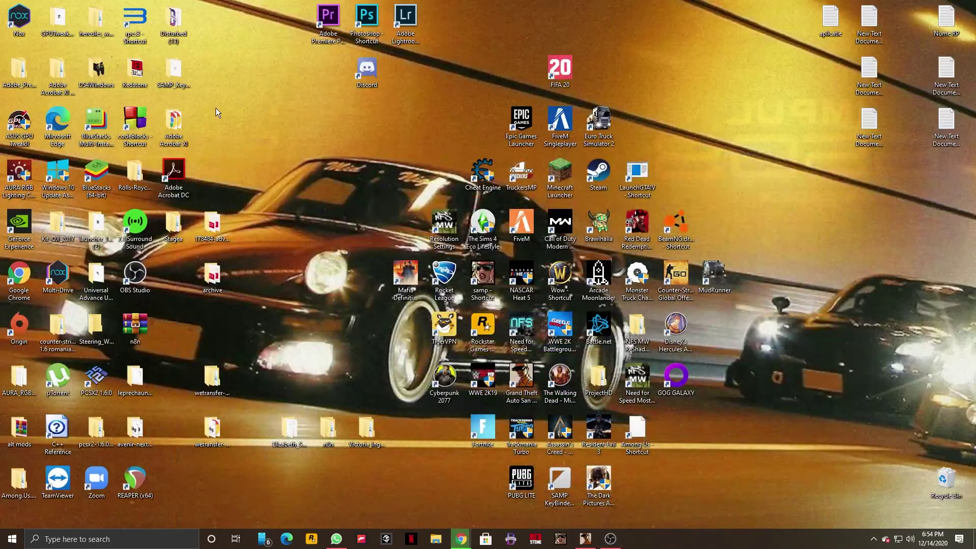
left_click(30, 16)
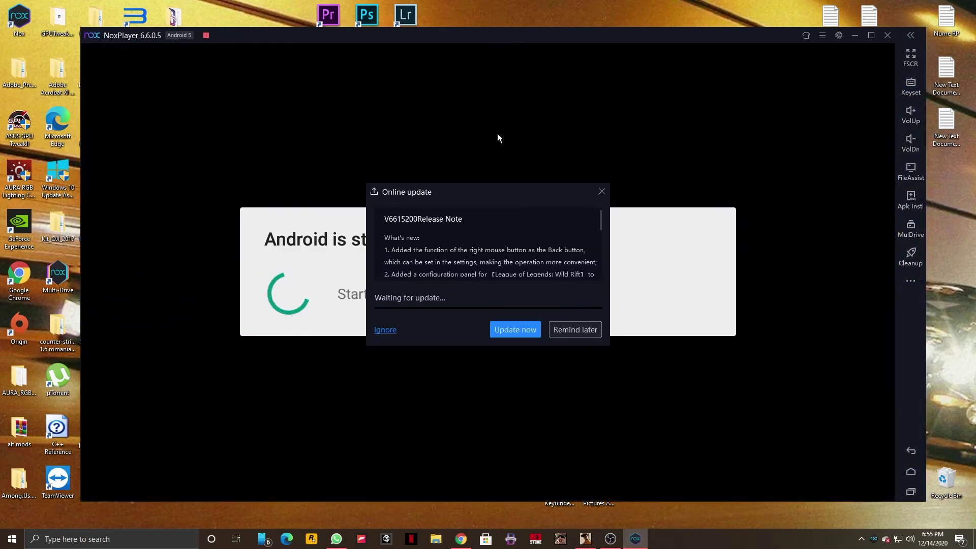
- Choose Remind later on NoxPlayer's Online update dialog
left_click(581, 330)
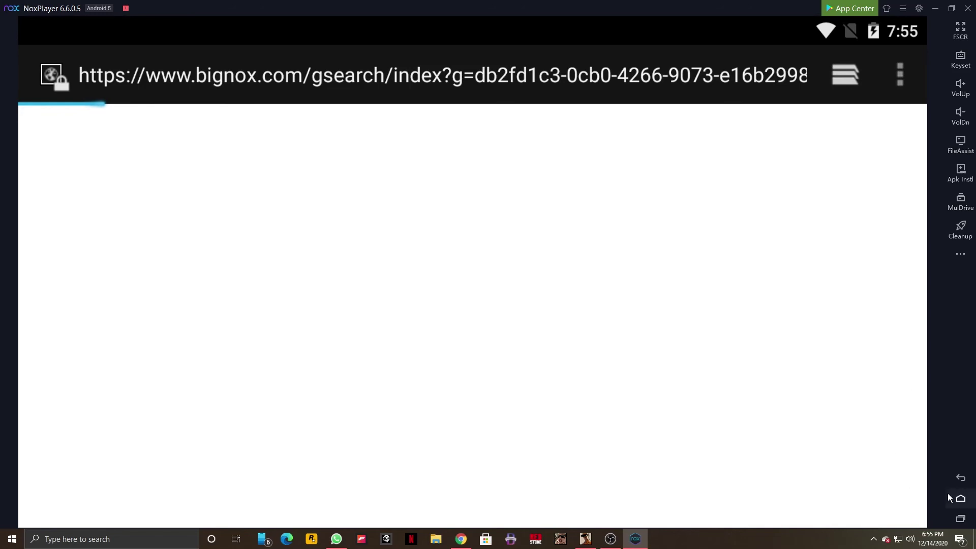
- Go back to the Android home screen once booting finishes
left_click(961, 499)
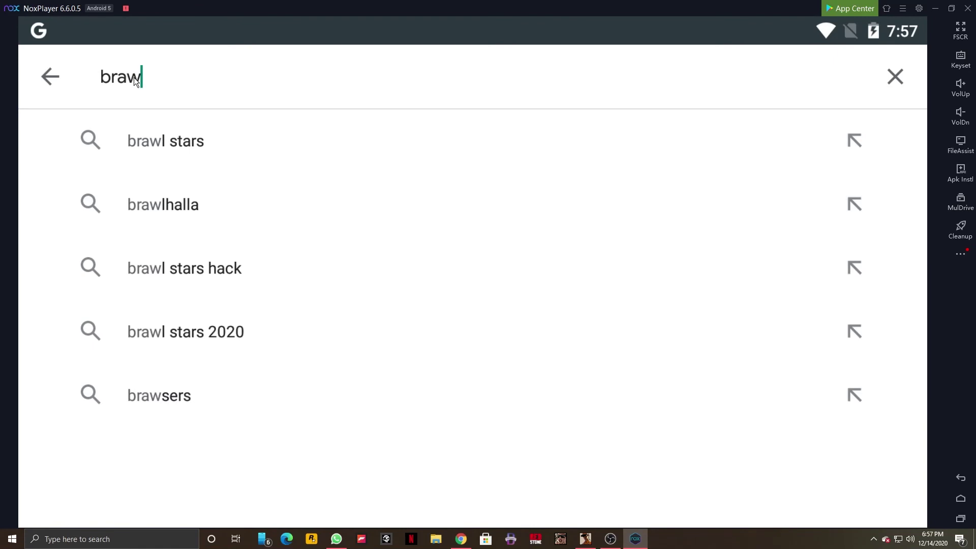
- Search Play Store for 'brawl stars', install it, and accept its permissions
key("Down")
key("Return")
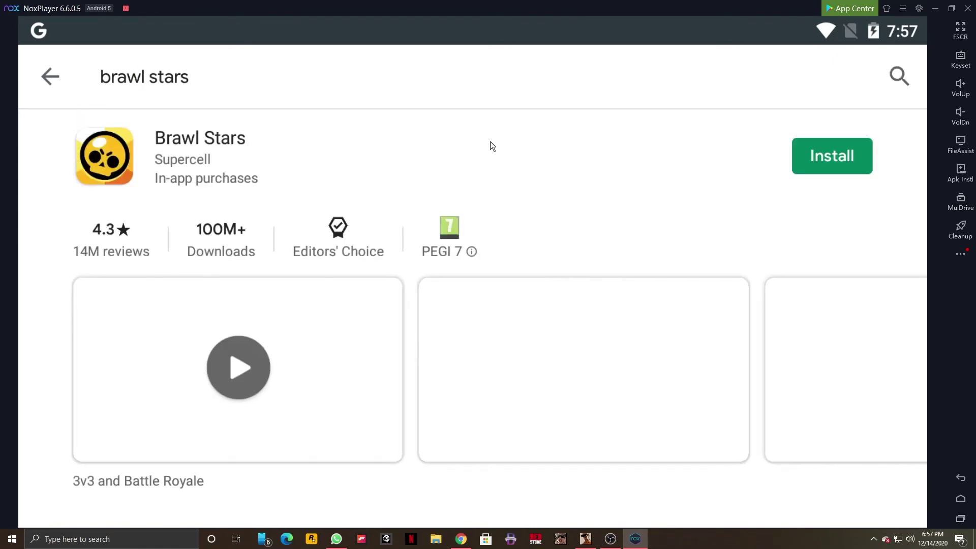
left_click(845, 156)
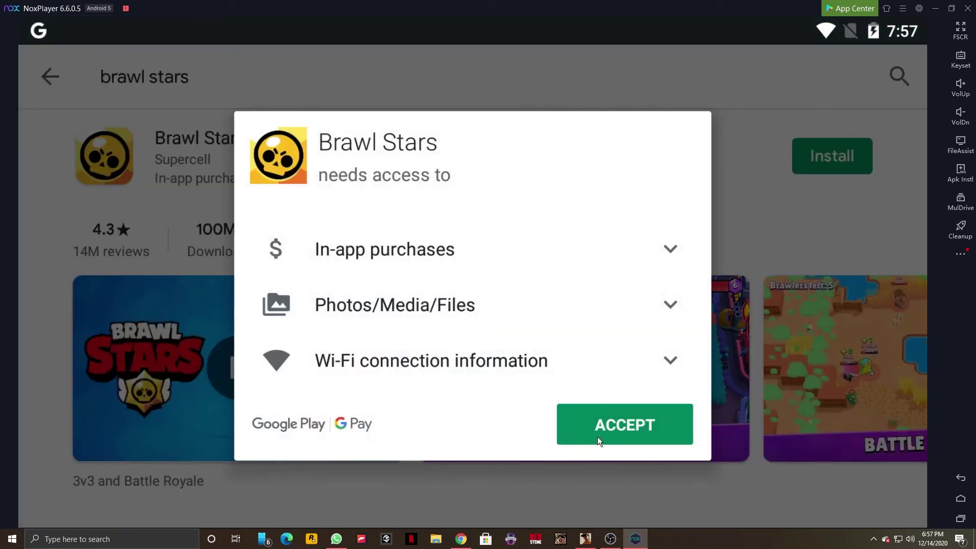
left_click(597, 438)
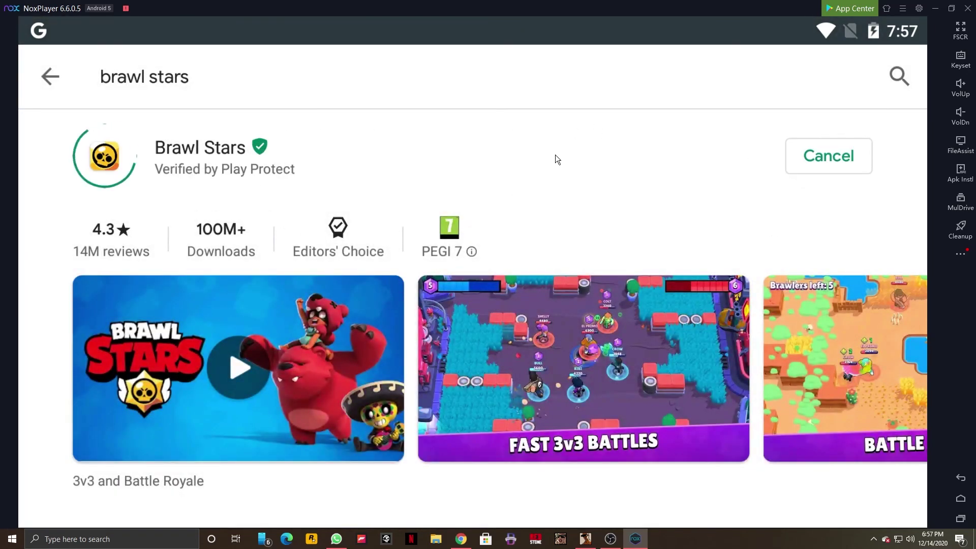